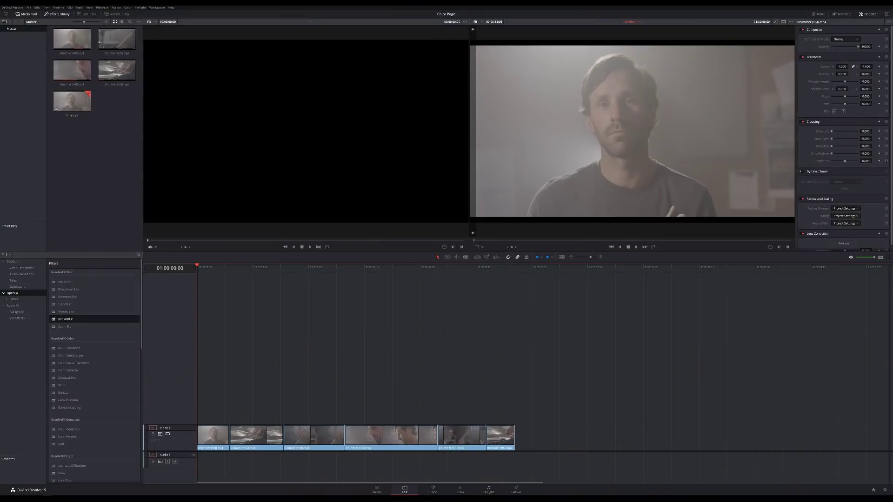
- Scrub through the timeline to preview the drummer clips
click(259, 268)
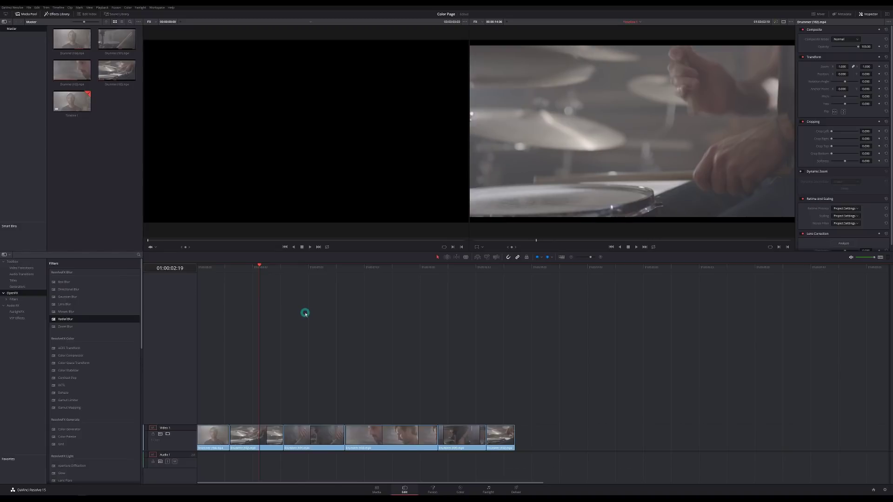
drag(259, 267, 209, 274)
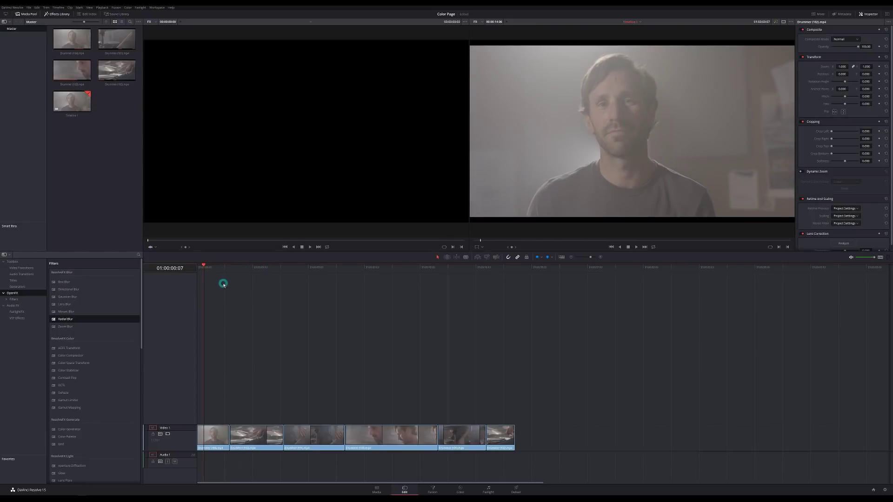
drag(314, 269, 333, 273)
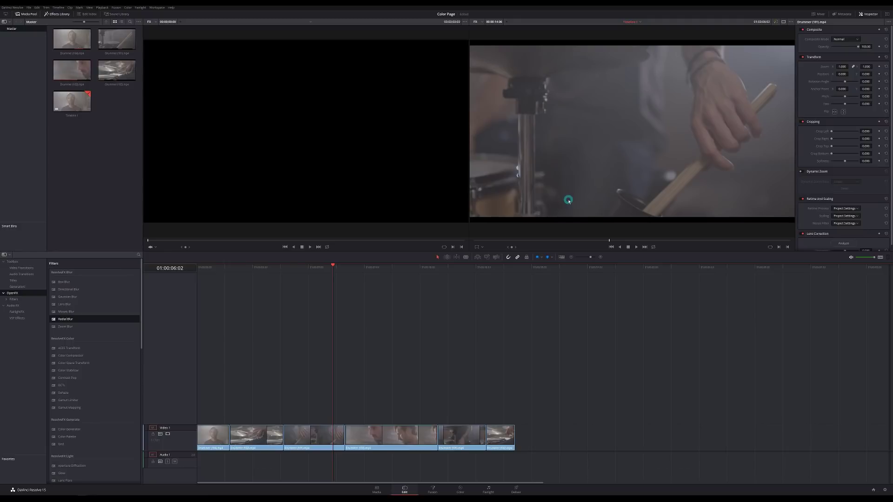
click(472, 270)
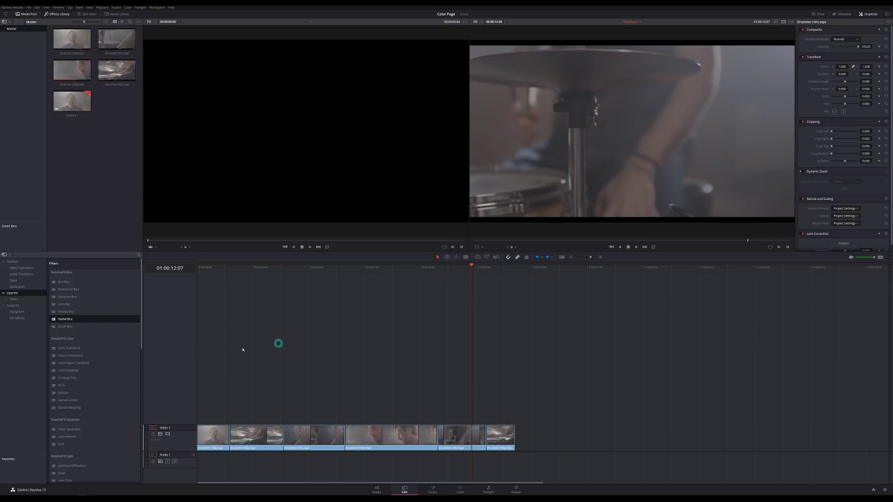
- Open the Color page and view the Media Pool clips before returning to the Gallery
drag(84, 330, 392, 435)
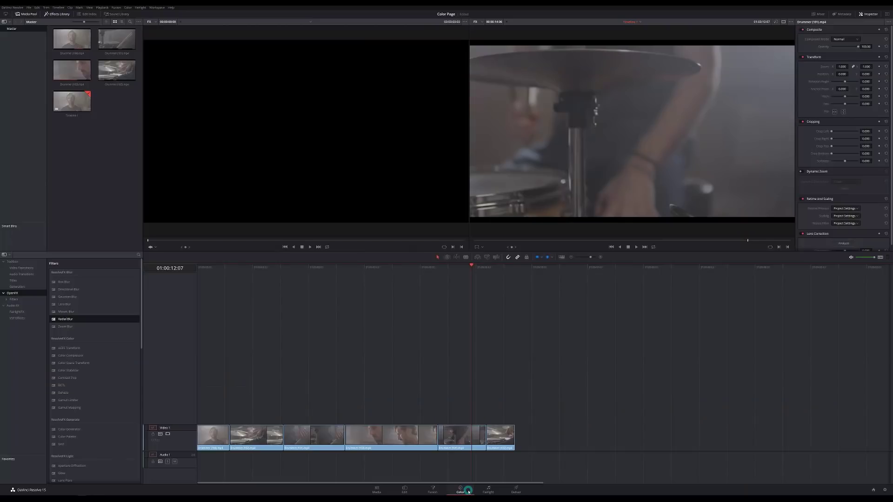
click(491, 495)
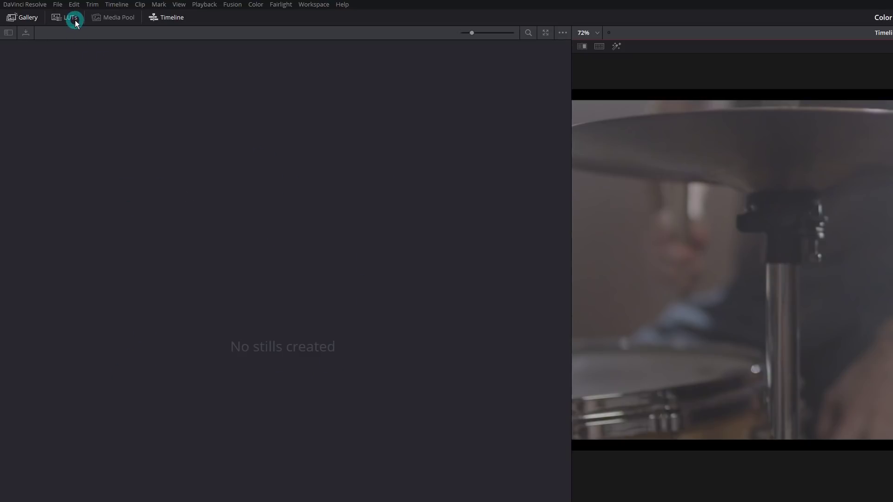
click(118, 21)
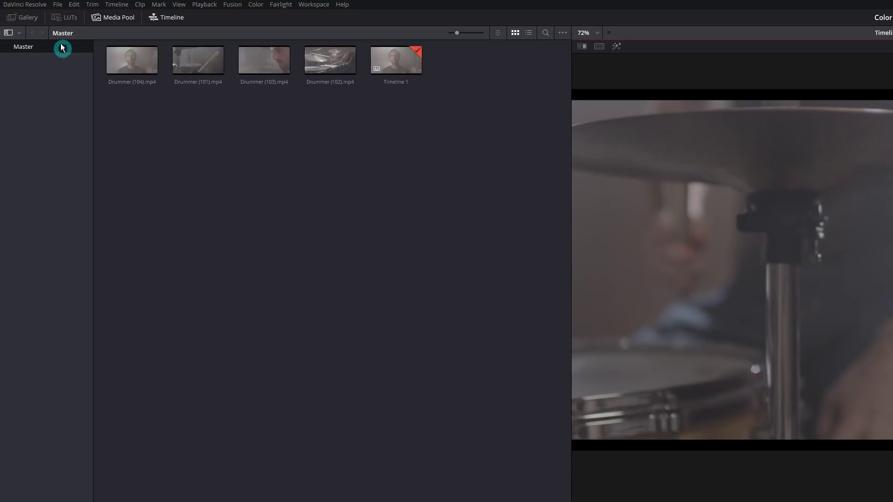
click(35, 21)
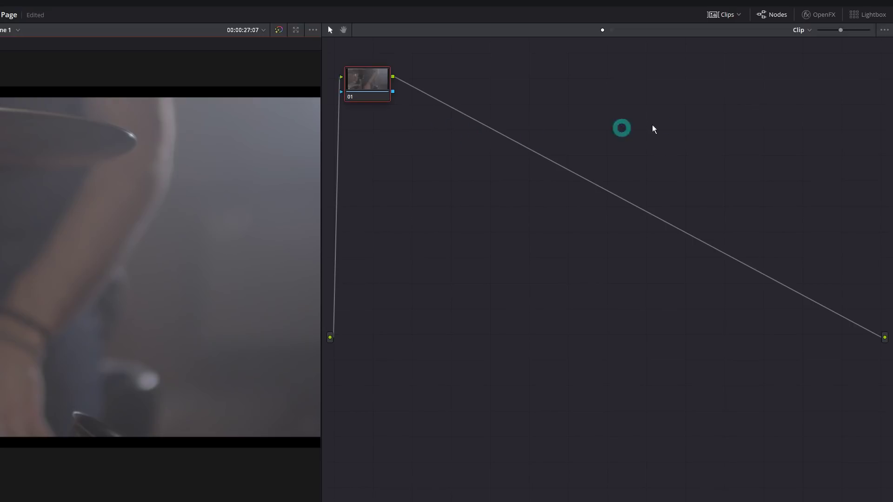
- Hide the node graph to inspect the image in a larger viewer, and show the node graph again
click(774, 19)
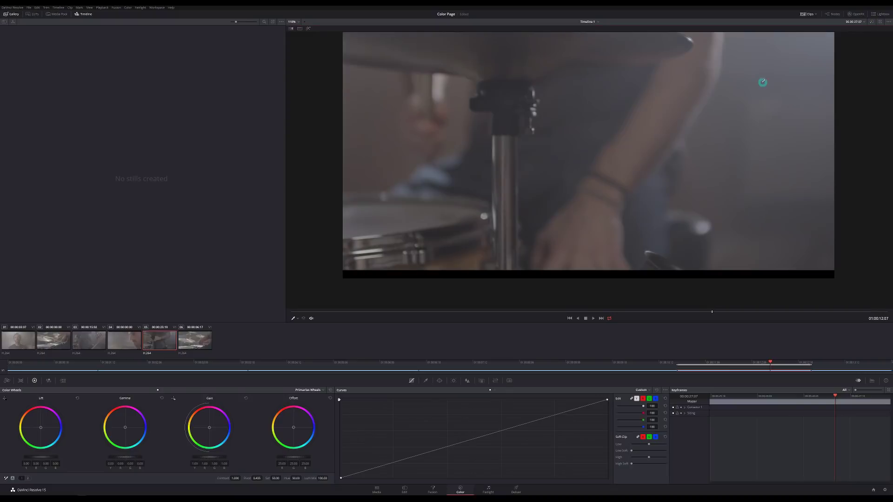
drag(763, 83, 754, 109)
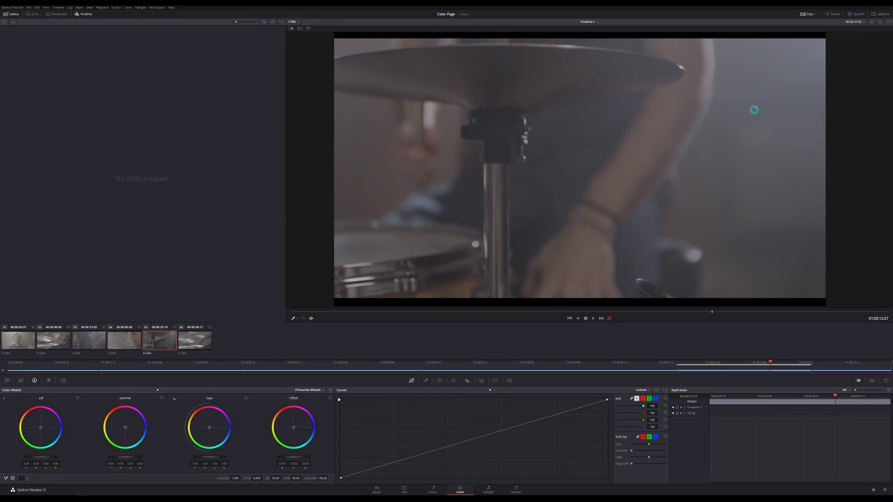
click(837, 15)
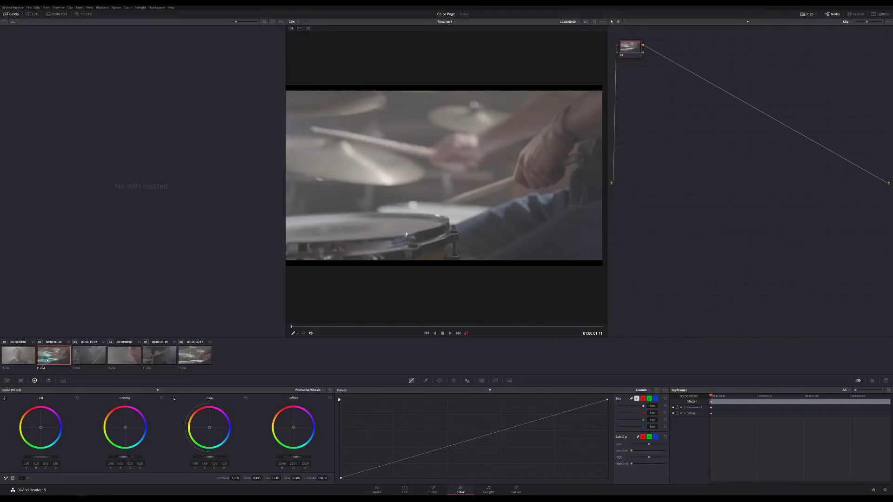
- Browse the six clips through their thumbnails on the Color page, ending on clip 03
click(172, 362)
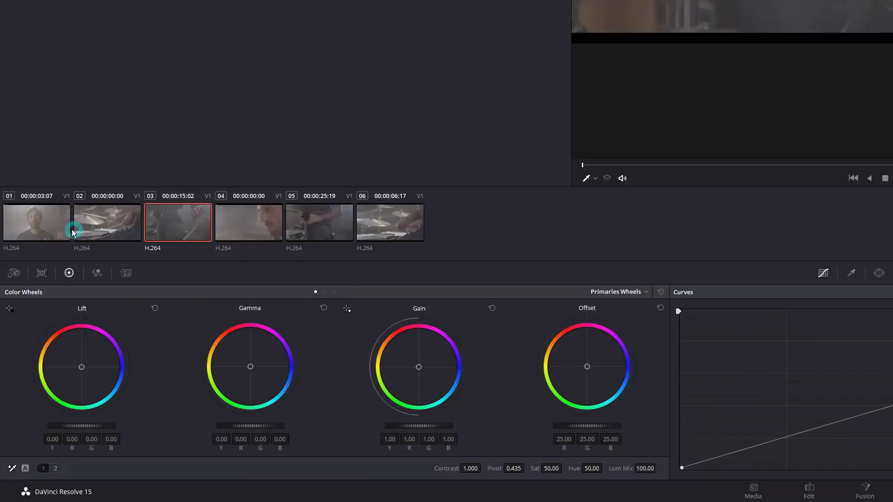
click(31, 360)
click(119, 235)
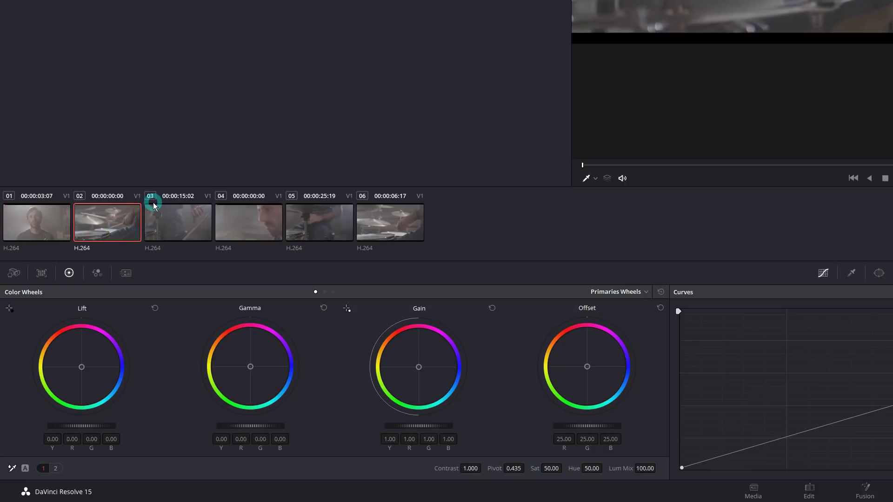
click(245, 233)
click(334, 237)
click(395, 233)
click(273, 236)
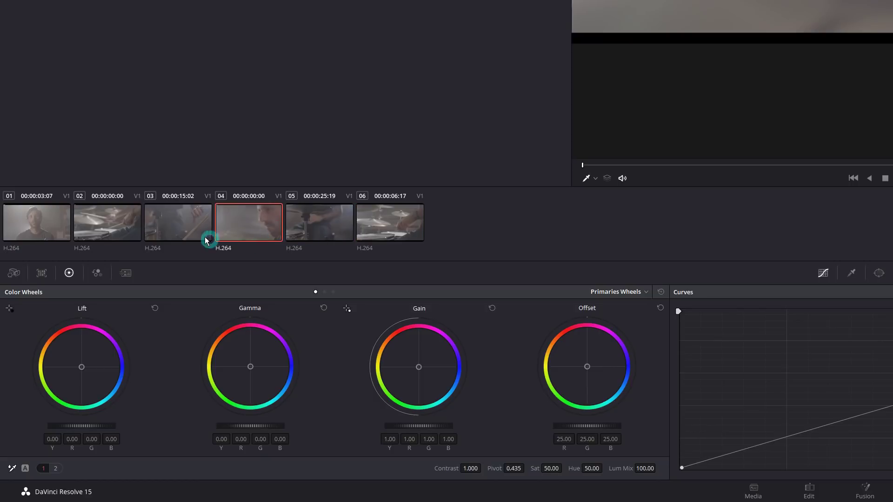
click(193, 230)
click(129, 229)
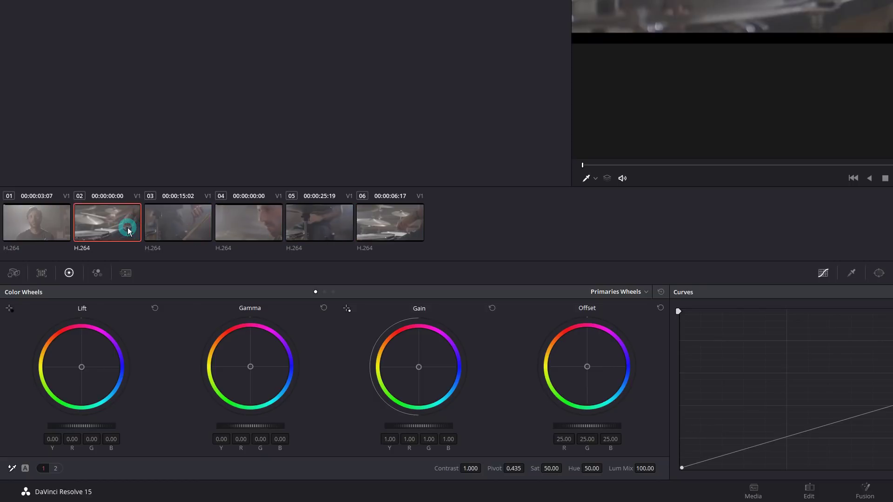
click(187, 229)
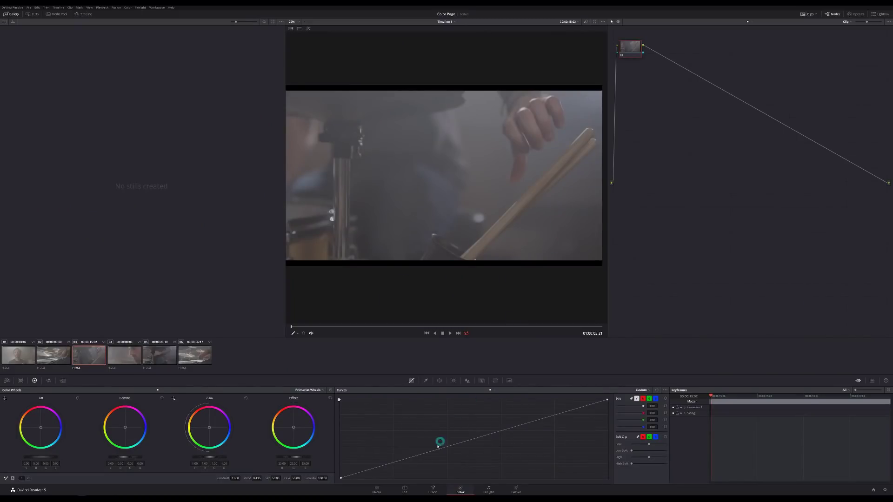
- Check clip 03's playhead position in the Edit page timeline and return to the Color page
click(405, 489)
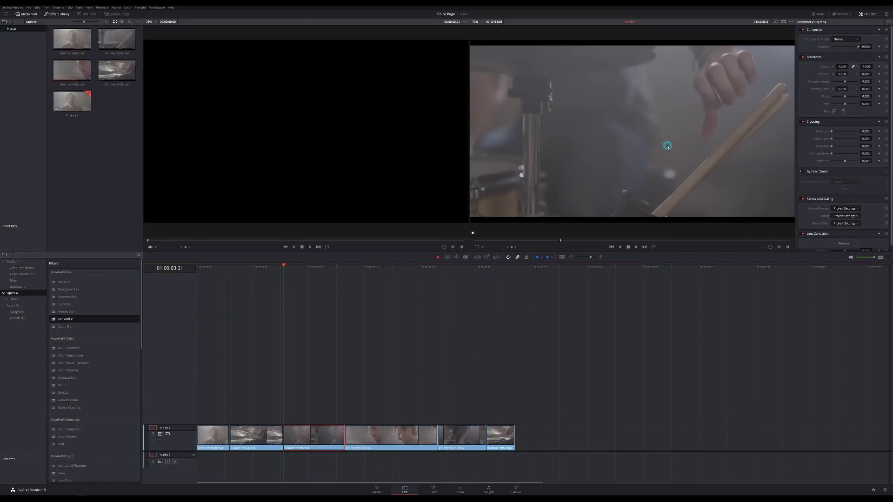
key(shift+6)
key(Down)
key(Down)
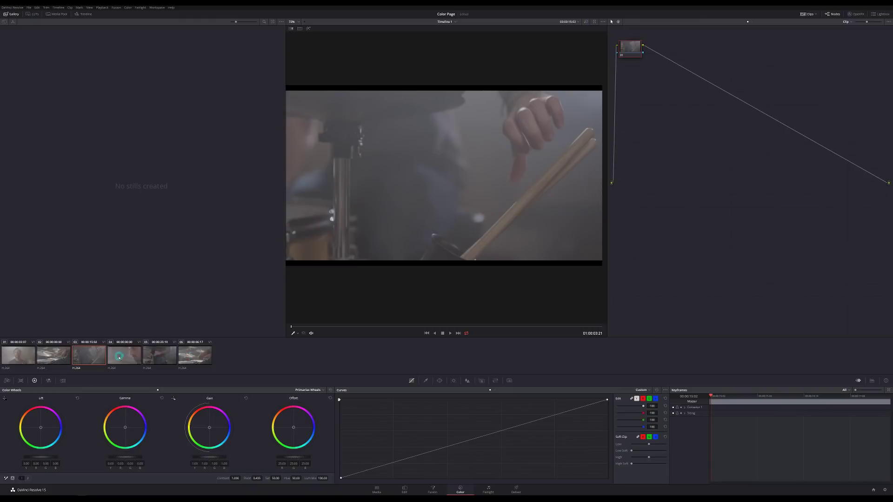
- Preview clips 06, 04 and 05, and return to clip 01 at the start of the timeline
click(194, 355)
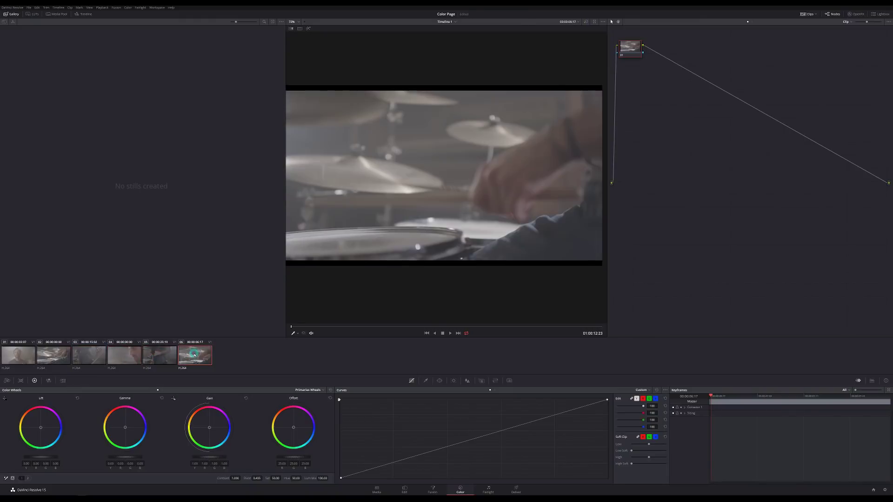
click(126, 356)
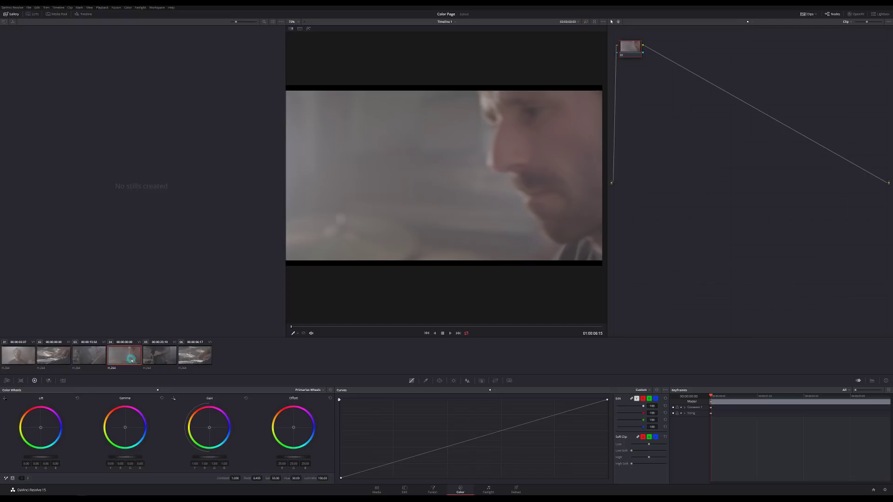
click(161, 357)
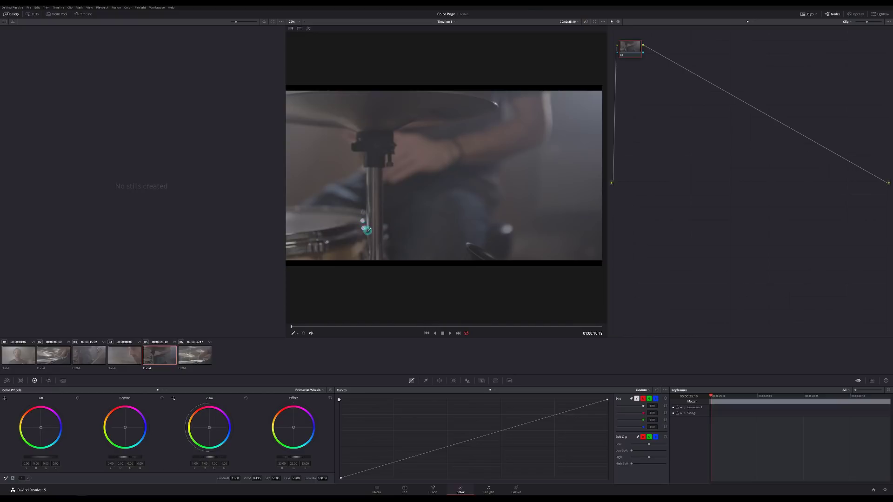
key(Home)
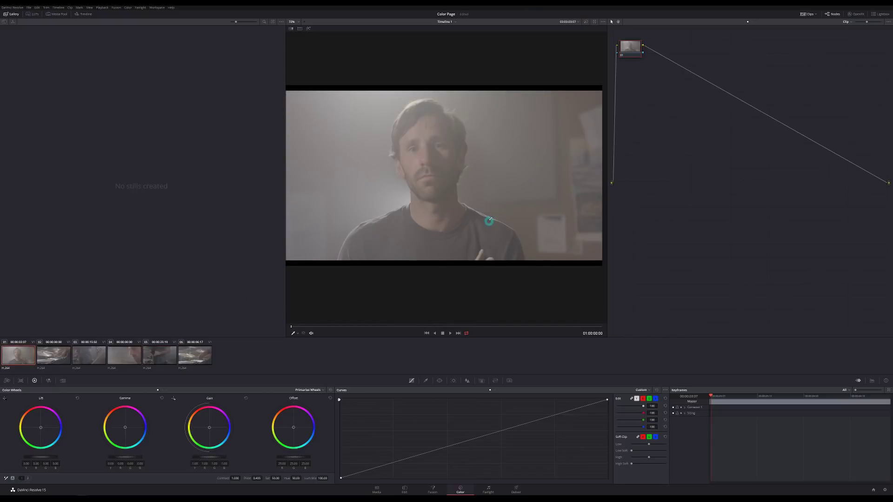
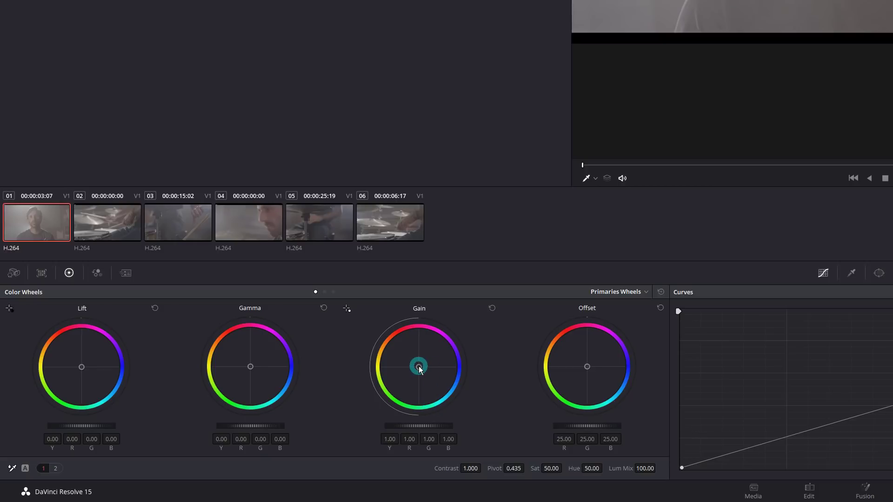
- Try shifting the Gain color balance of clip 01 in different directions, including toward orange
drag(418, 367, 428, 363)
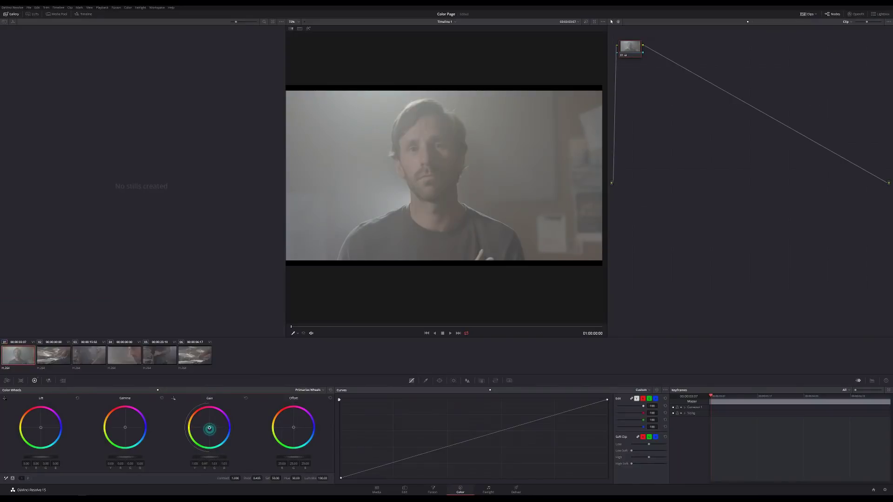
mouse_move(220, 415)
mouse_down()
mouse_move(193, 419)
mouse_move(233, 406)
mouse_move(194, 410)
mouse_move(226, 448)
mouse_move(237, 414)
mouse_move(194, 407)
mouse_move(221, 445)
mouse_move(246, 410)
mouse_move(213, 422)
mouse_move(265, 394)
mouse_move(308, 343)
mouse_move(283, 371)
mouse_move(289, 415)
mouse_move(253, 460)
mouse_move(205, 472)
mouse_move(175, 437)
mouse_move(221, 425)
mouse_up()
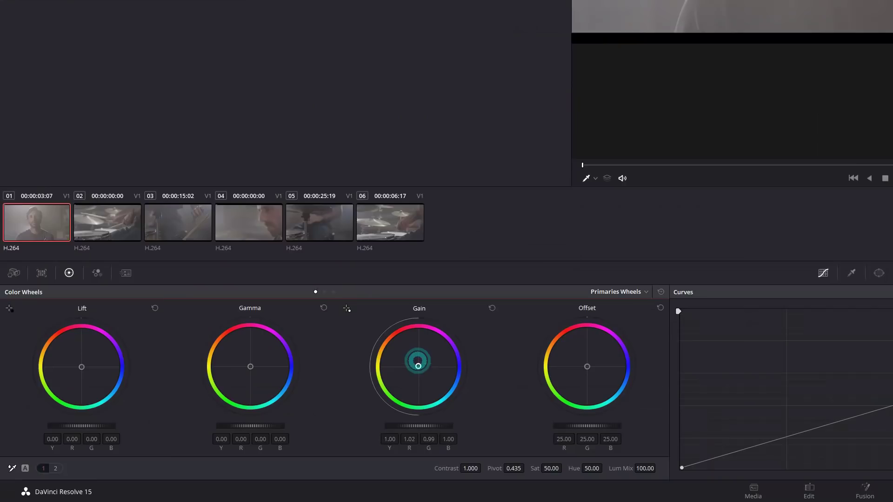
drag(209, 428, 196, 415)
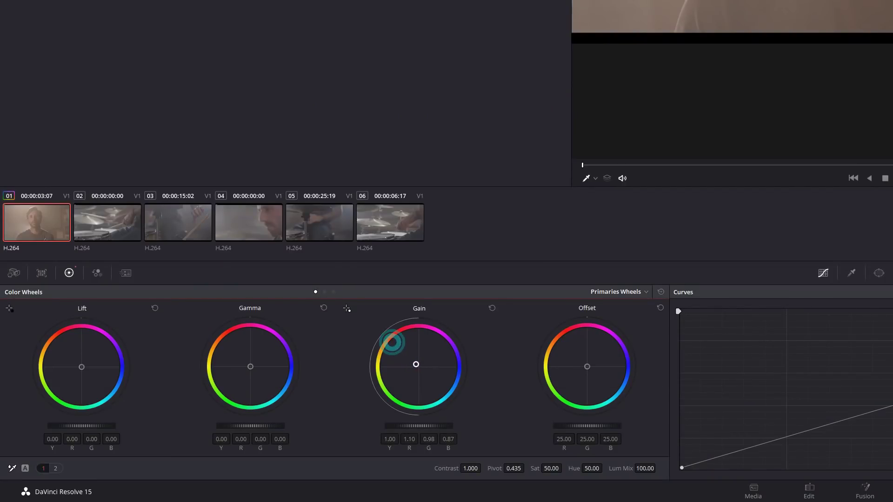
drag(391, 341, 373, 319)
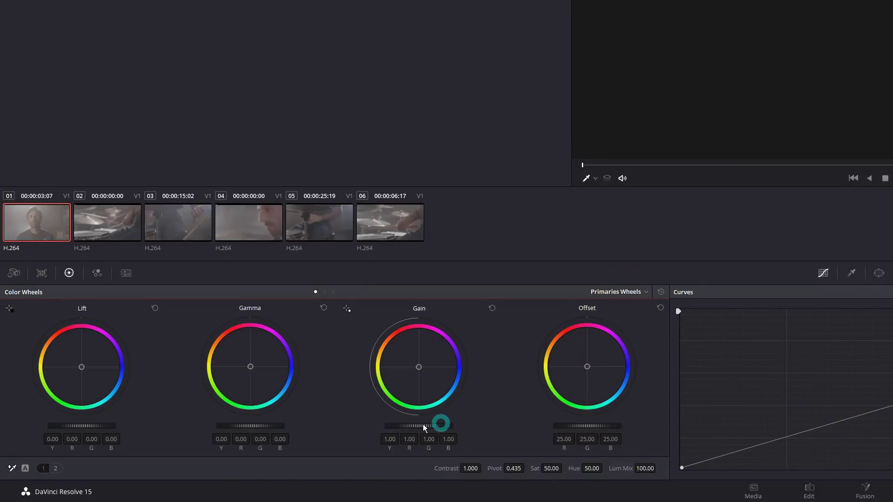
- Try out the Gain, Lift and Gamma master levels on clip 01, resetting the Gain wheel before lowering Lift and Gamma
mouse_move(423, 427)
mouse_down()
mouse_move(412, 424)
mouse_move(419, 428)
mouse_up()
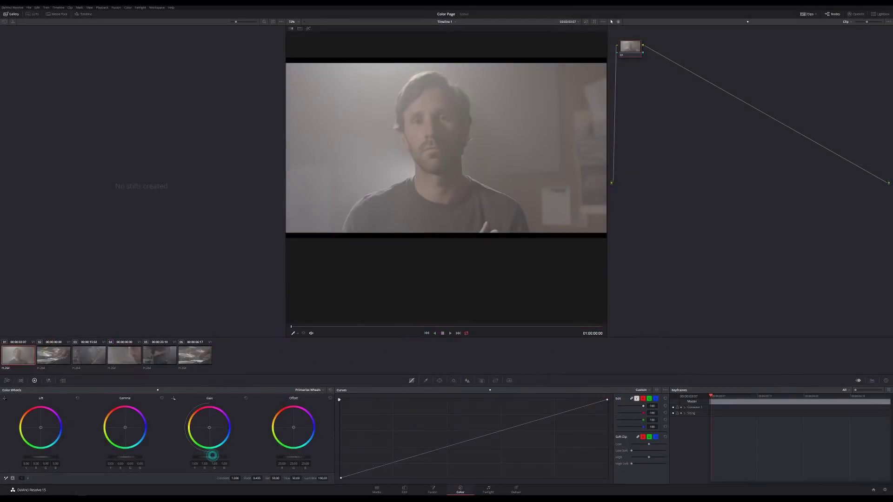
mouse_move(414, 421)
mouse_down()
mouse_move(518, 421)
mouse_move(423, 419)
mouse_up()
drag(211, 454, 210, 453)
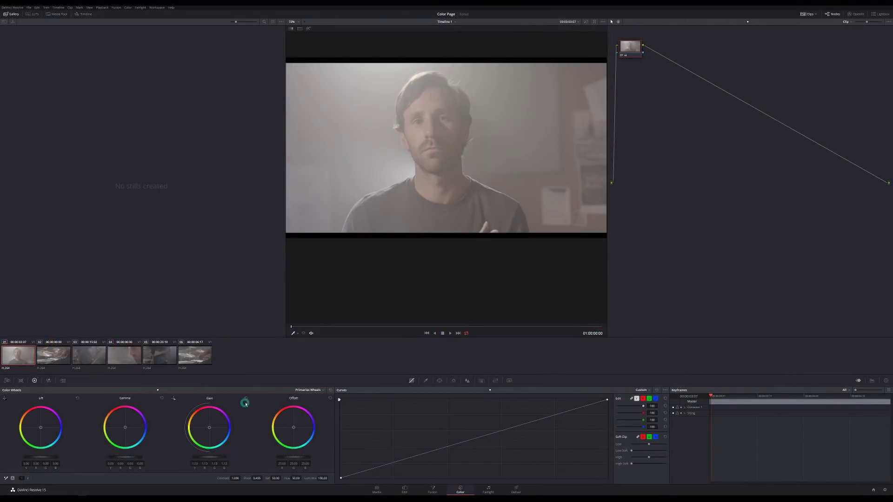
click(246, 398)
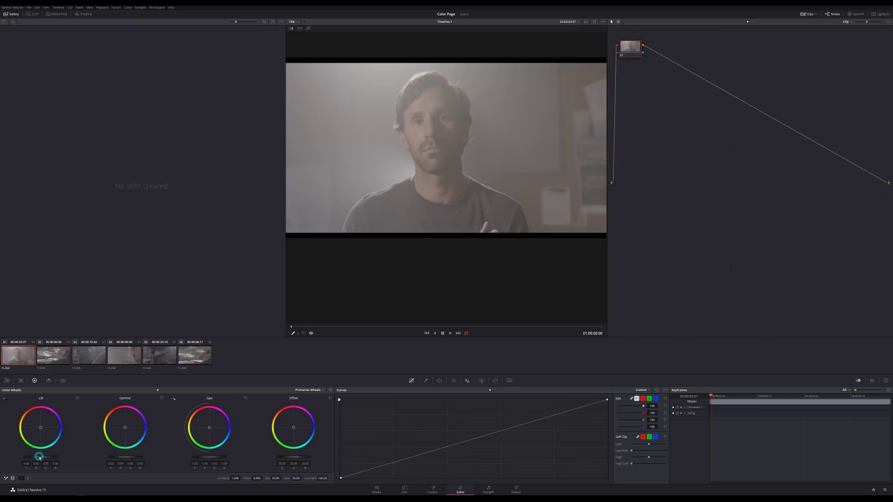
mouse_move(44, 456)
mouse_down()
mouse_move(84, 446)
mouse_move(29, 455)
mouse_up()
mouse_move(120, 454)
mouse_down()
mouse_move(148, 456)
mouse_move(101, 455)
mouse_up()
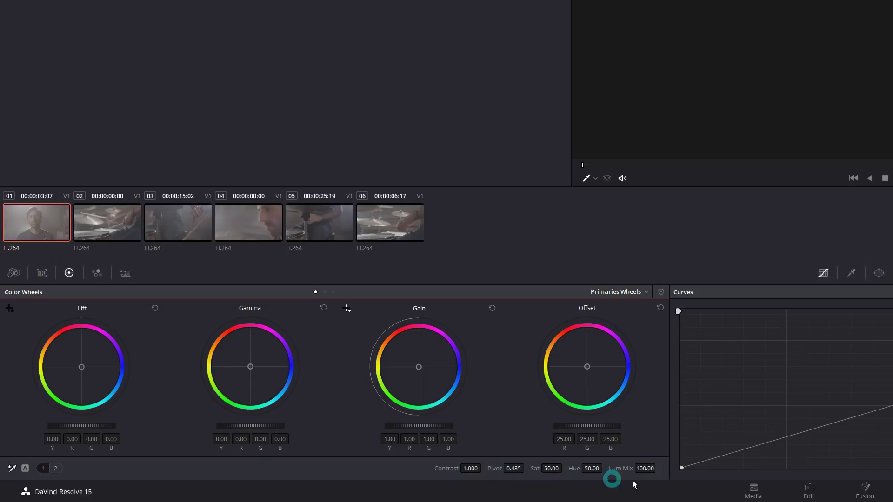
- Try different contrast values on clip 01 and raise its saturation to 100
click(547, 469)
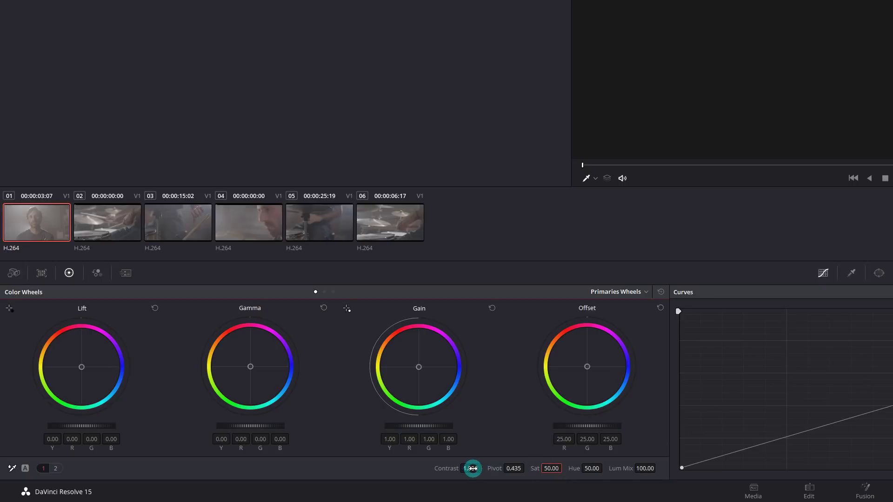
mouse_move(471, 468)
mouse_down()
mouse_move(512, 466)
mouse_move(460, 465)
mouse_up()
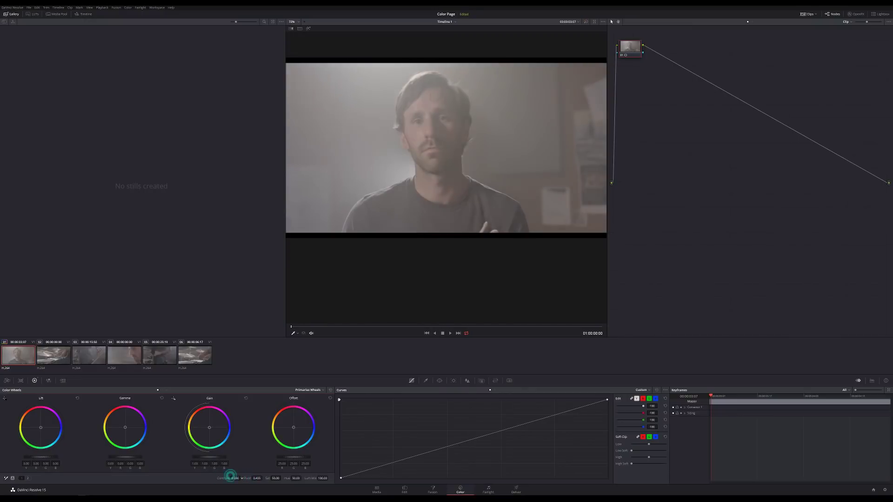
drag(231, 476, 274, 478)
mouse_move(274, 478)
mouse_down()
mouse_move(331, 477)
mouse_move(275, 478)
mouse_up()
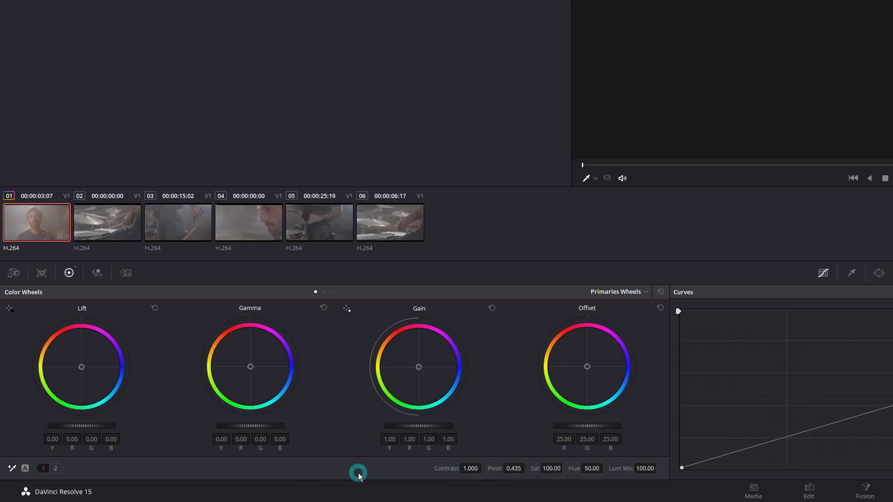
- View the second page of color wheel adjustments and lower the Lift master level of clip 01
click(55, 469)
drag(96, 426, 73, 428)
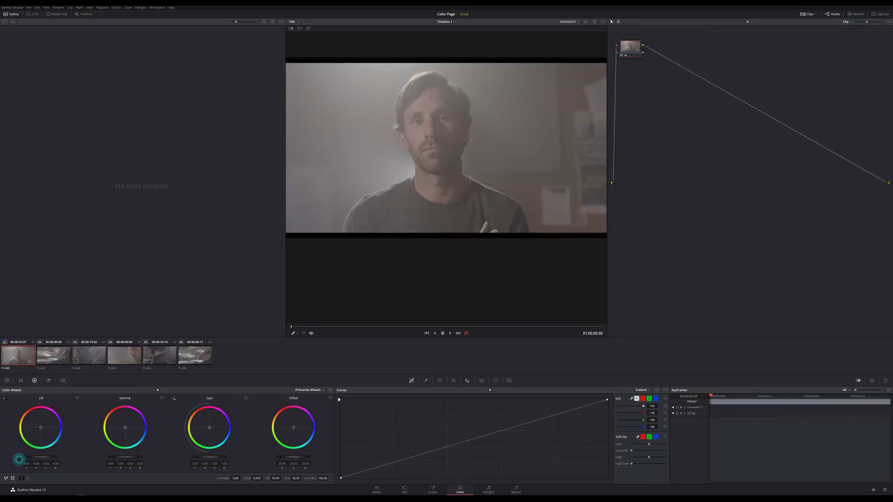
- Lower the Lift master level of clip 01 to -0.10 and raise its Gain master level to 1.22
drag(14, 459, 1, 459)
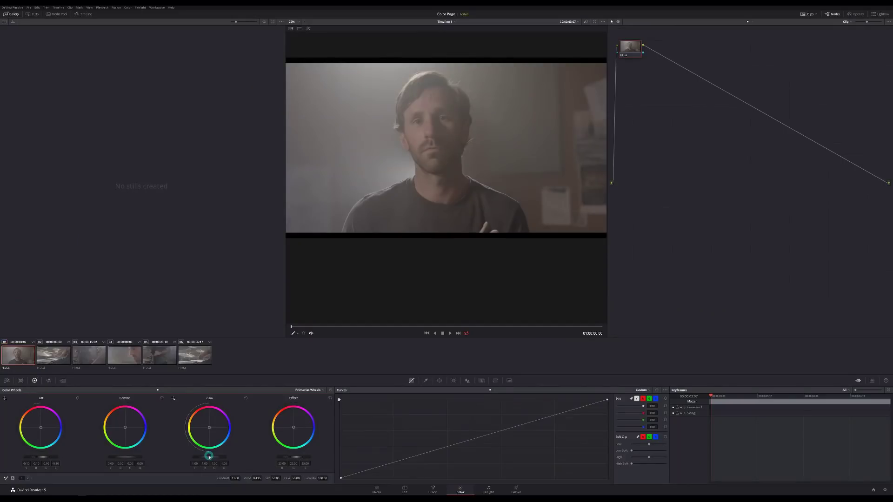
mouse_move(216, 455)
mouse_down()
mouse_move(259, 454)
mouse_move(203, 458)
mouse_up()
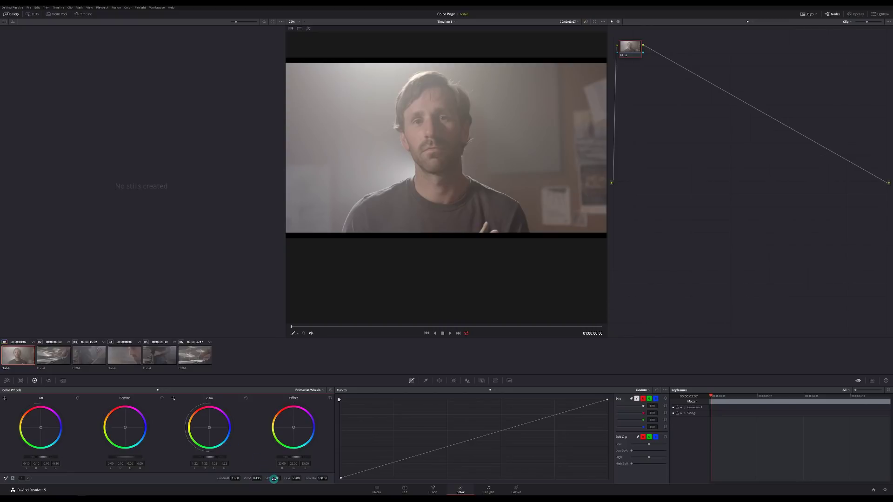
- Raise the saturation of clip 01 to 84.80 and increase its contrast slightly above 1.000
drag(275, 478, 278, 478)
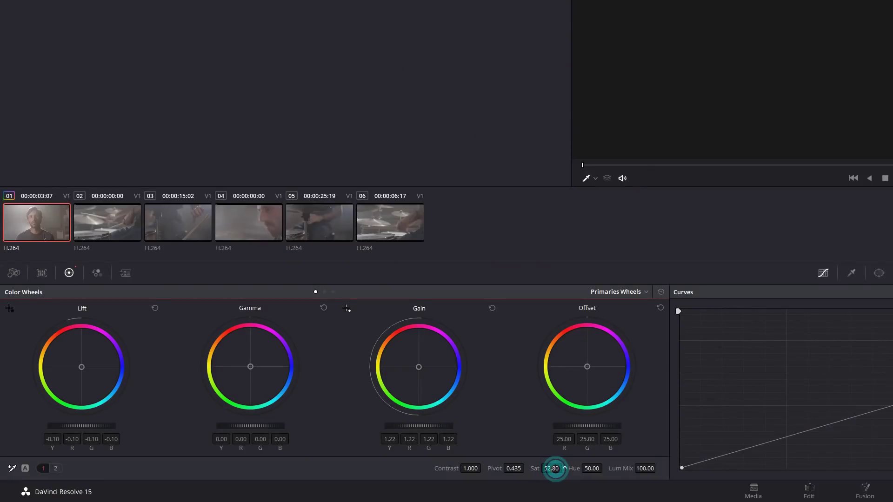
drag(556, 468, 595, 465)
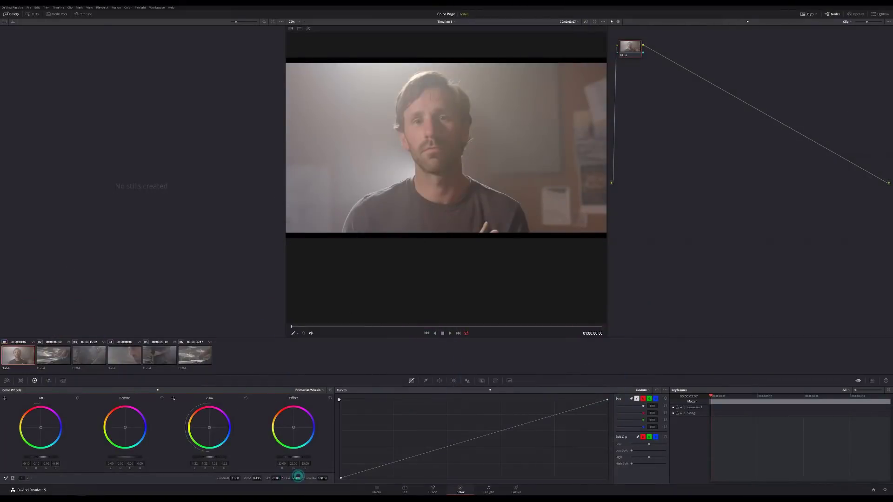
drag(299, 476, 286, 454)
drag(233, 478, 251, 477)
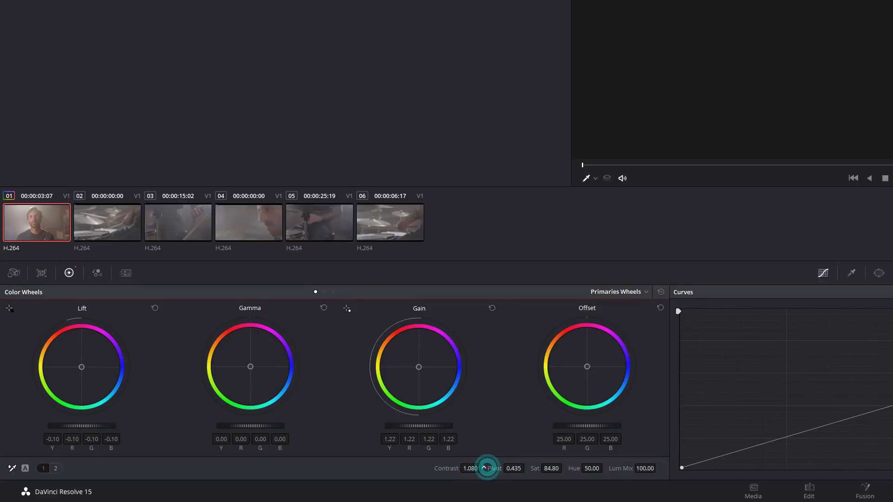
drag(500, 466, 475, 468)
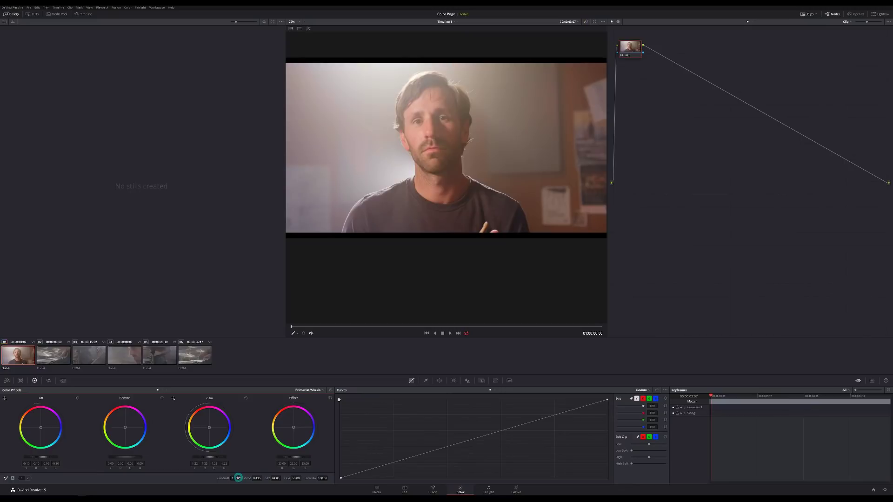